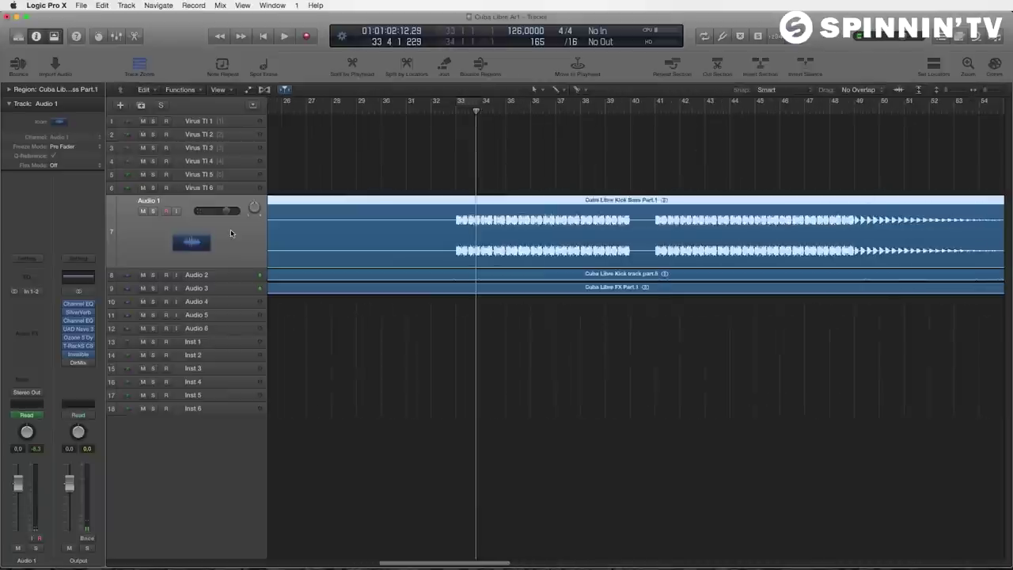
- Solo the Audio 1 track and listen to bar 33 of the kick bass region in a one-bar cycle
key(super+Right)
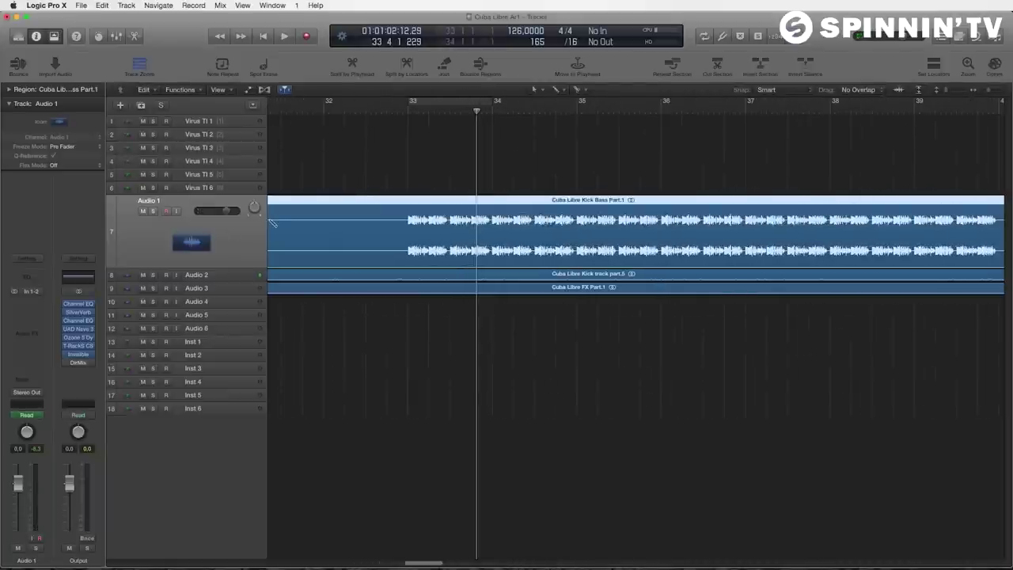
click(153, 210)
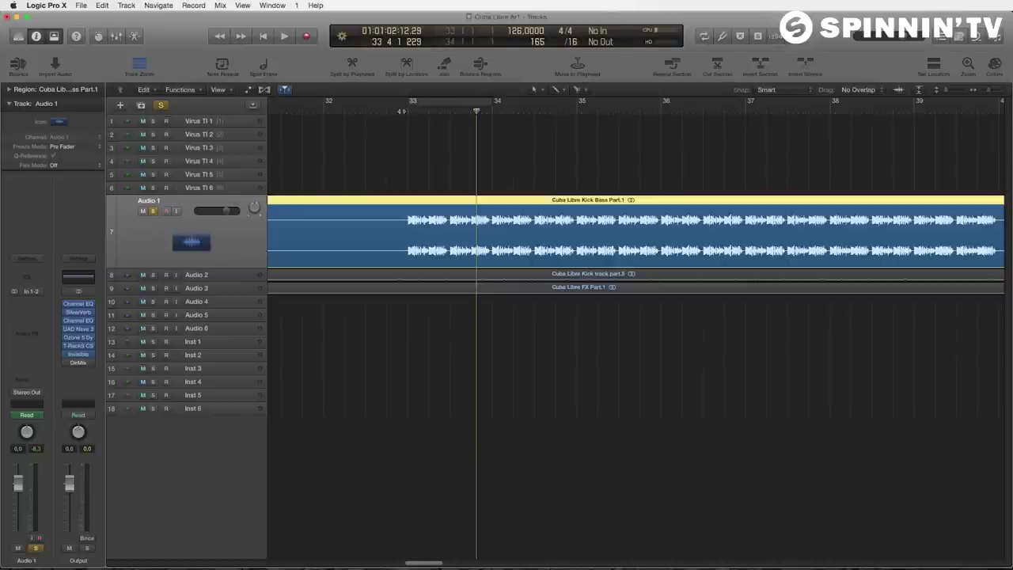
key(space)
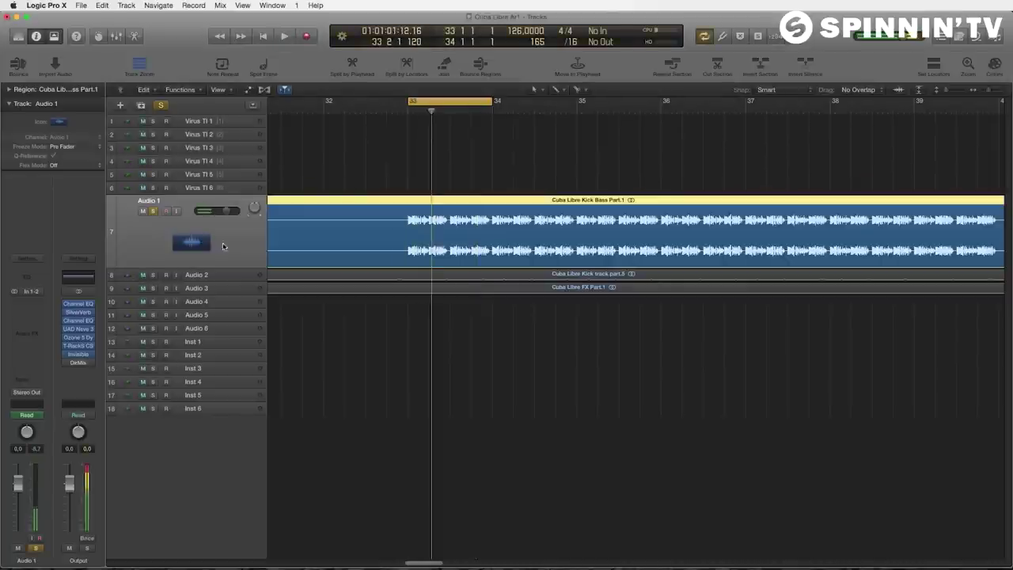
- Add volume automation points on Audio 1 around bar 33, raising the middle point to +1.6 dB between points at 0 dB
key(a)
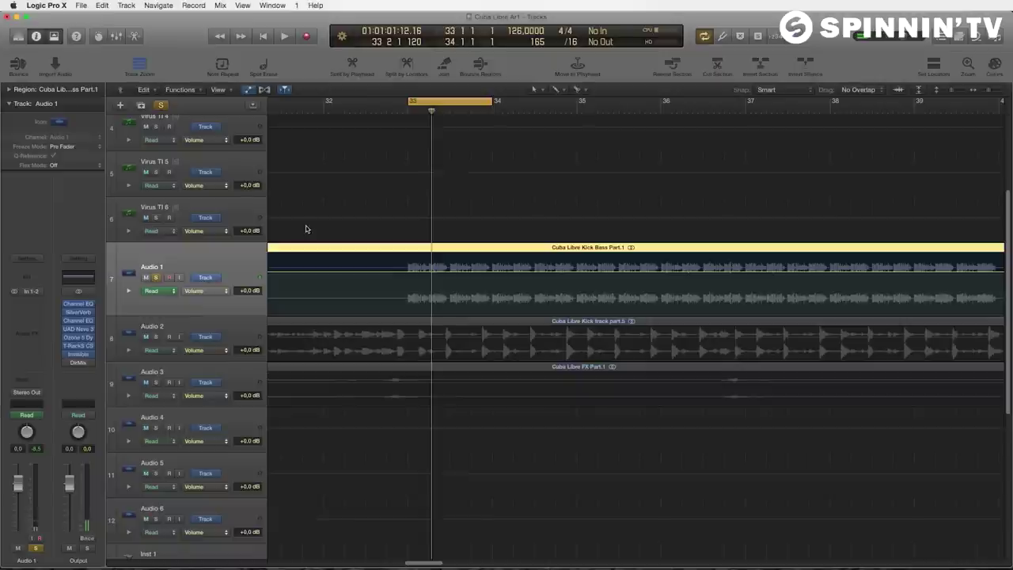
click(407, 274)
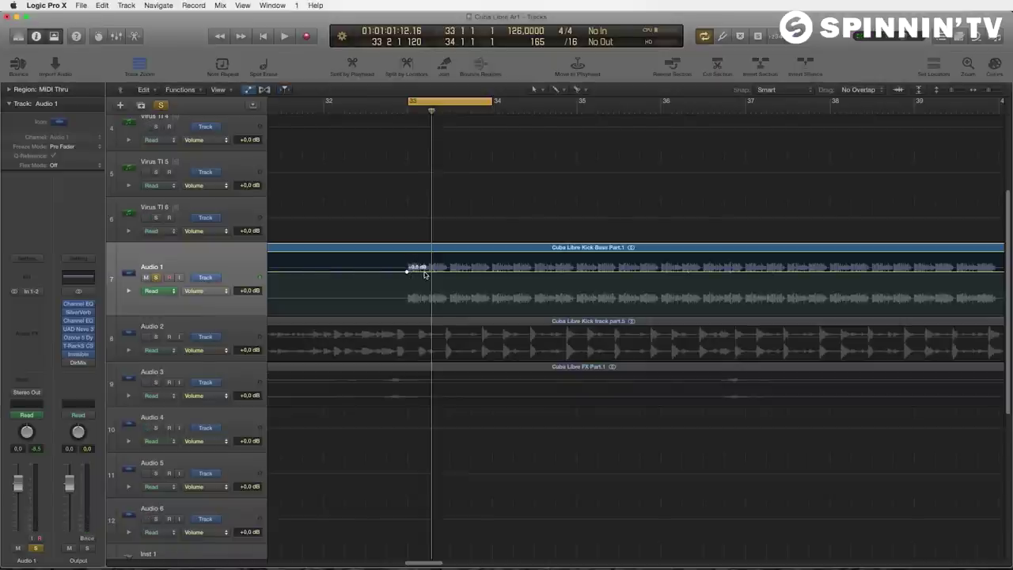
click(421, 273)
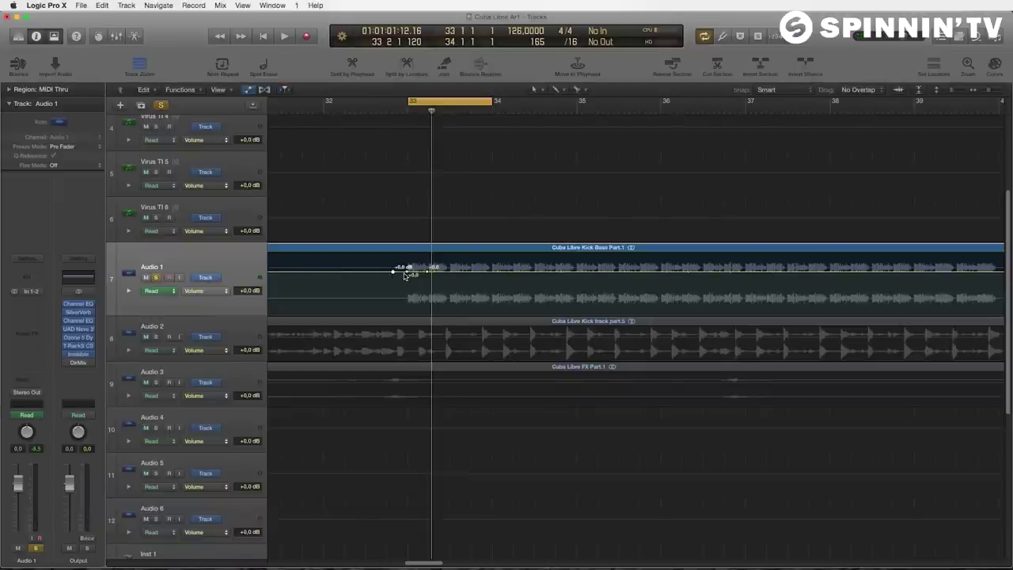
drag(408, 272, 410, 271)
click(428, 275)
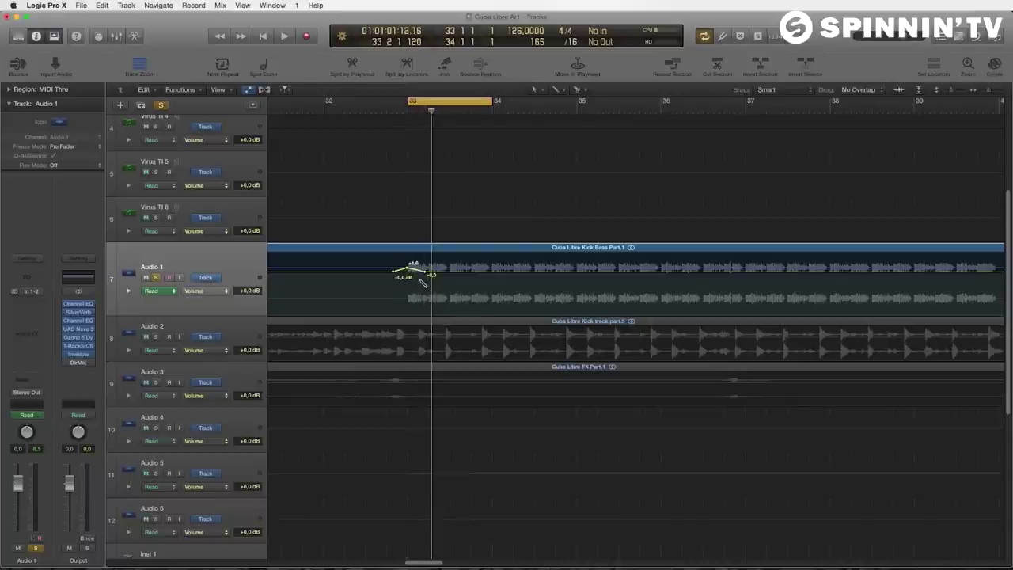
- Extend the cycle range to about bar 39, switch cycling off and play the soloed Audio 1 track from bar 29
key(super+Left)
key(super+Left)
key(super+Left)
key(z)
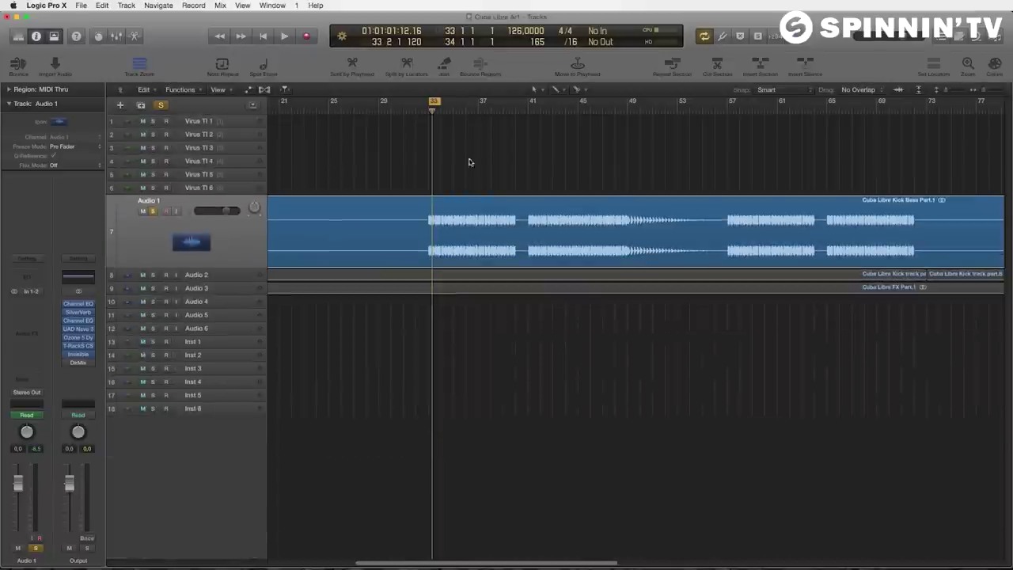
drag(437, 103, 508, 103)
click(456, 105)
click(383, 109)
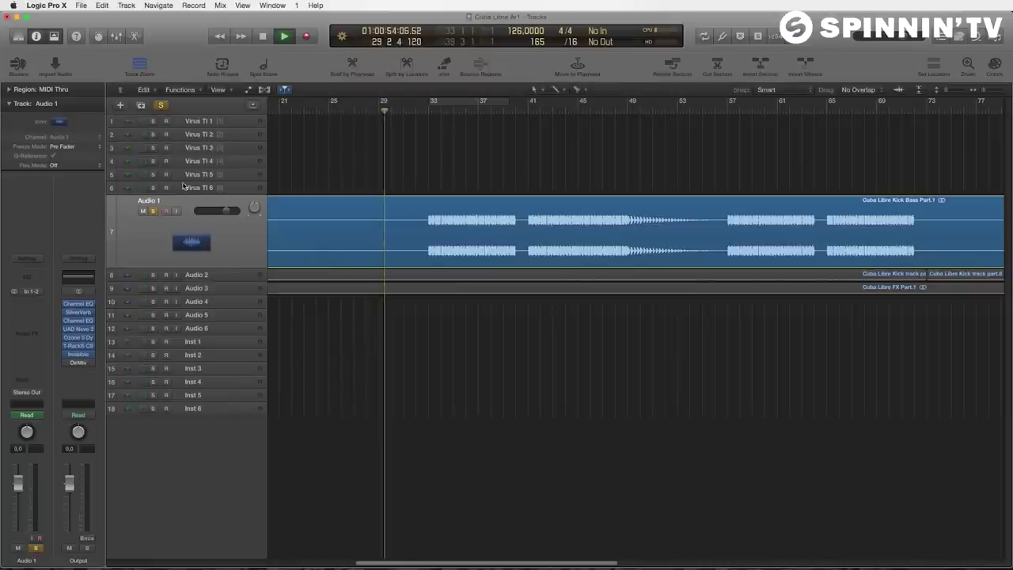
- Unsolo Audio 1, select the Audio 2 track and listen to the full arrangement until about bar 75
key(s)
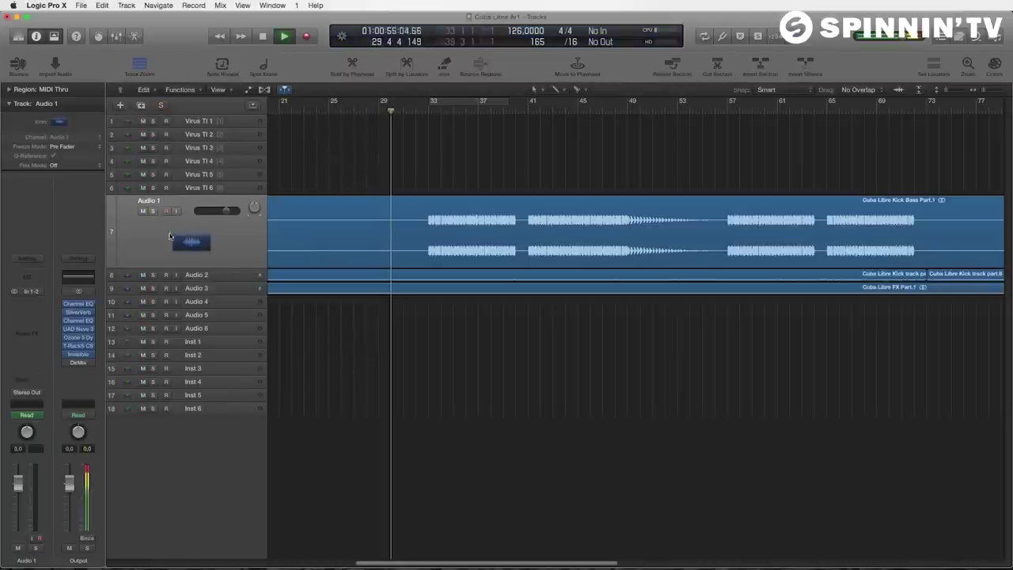
click(207, 275)
key(super+Left)
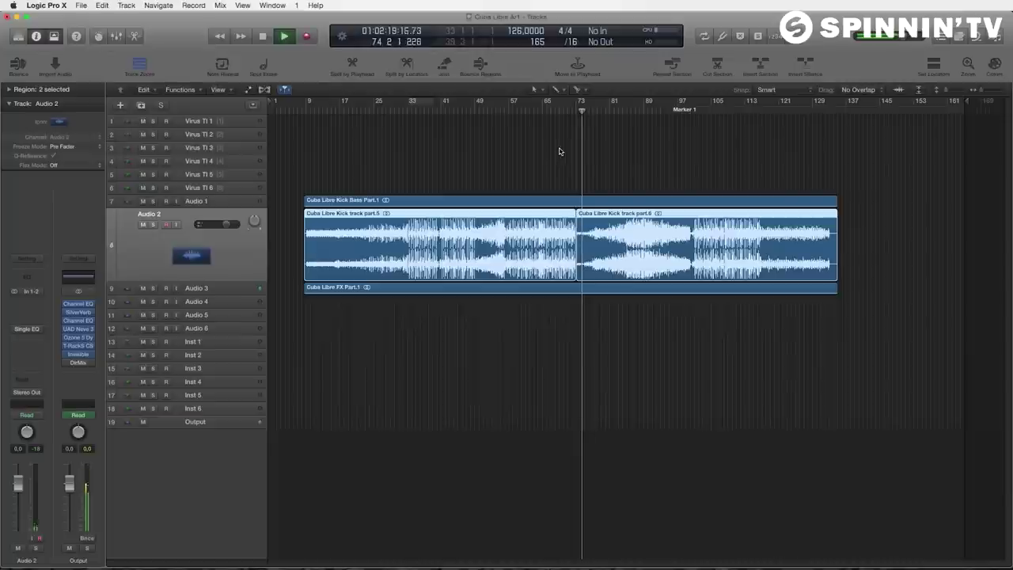
key(space)
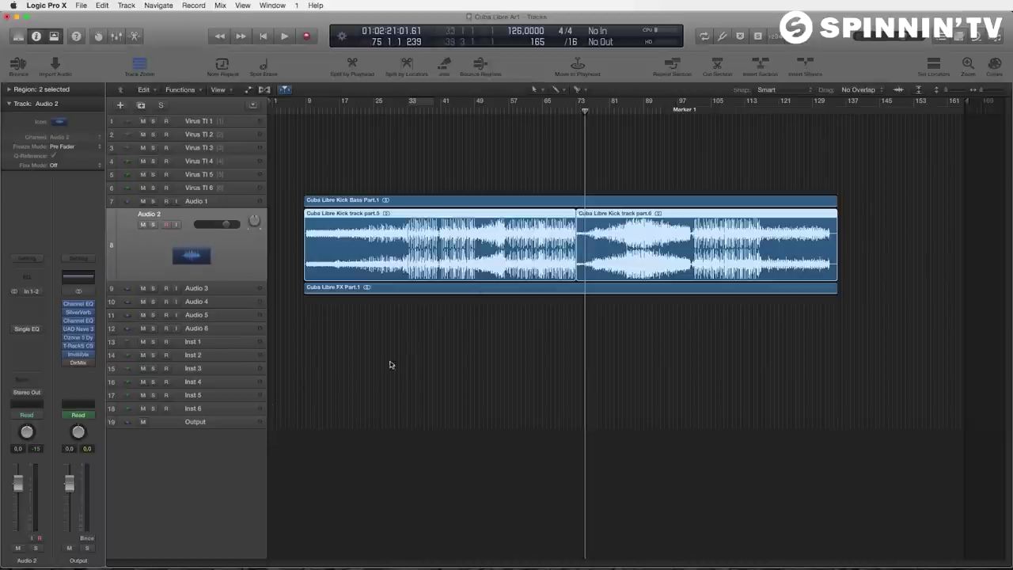
- Play the song from bar 71 and add a 0 dB volume automation point on the Output track at about bar 73
click(222, 424)
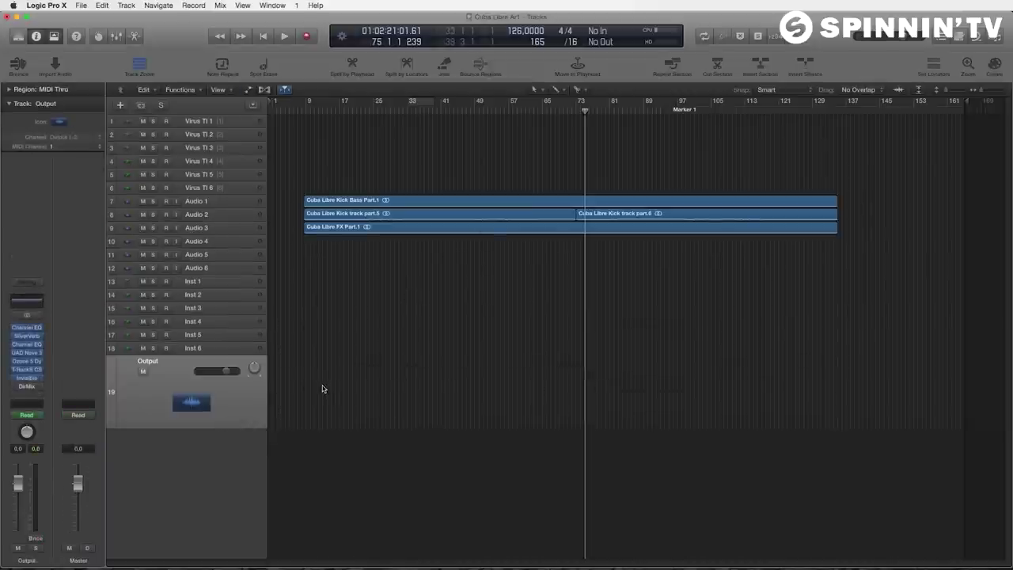
key(a)
key(super+Right)
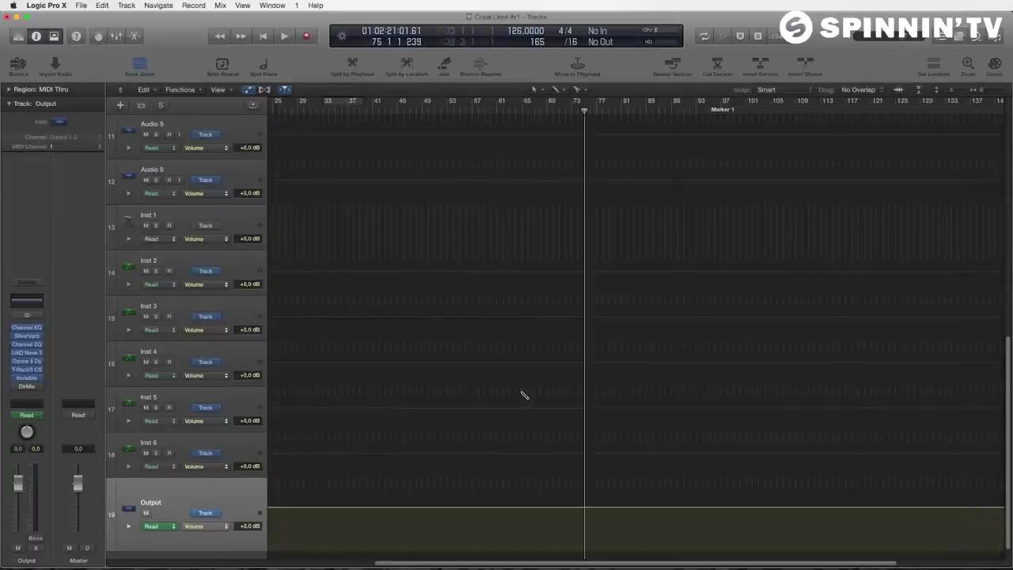
click(556, 112)
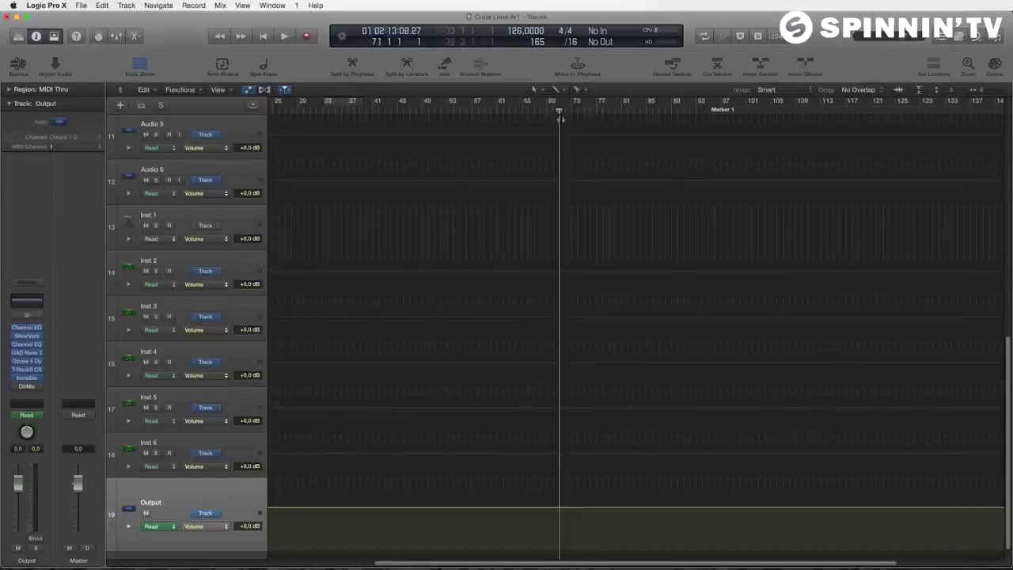
key(space)
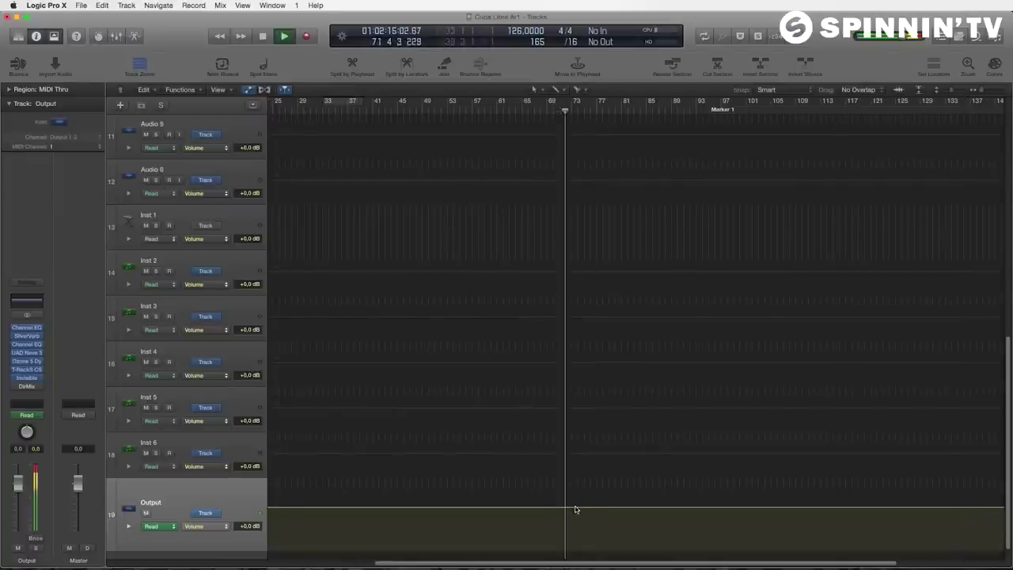
click(574, 507)
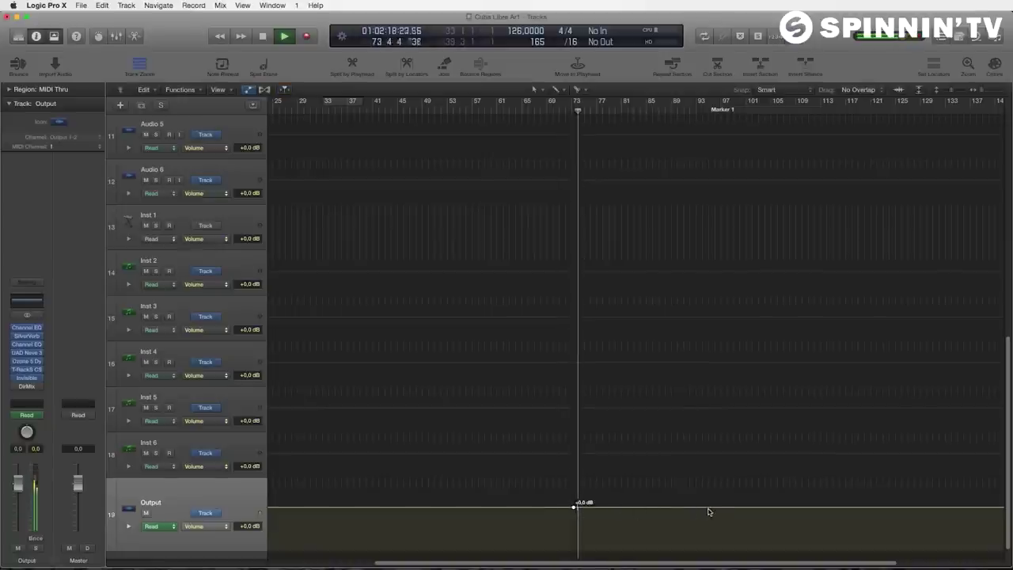
key(space)
- Add a second 0 dB volume automation point on the Output track at about bar 101
scroll(695, 326, up, 8)
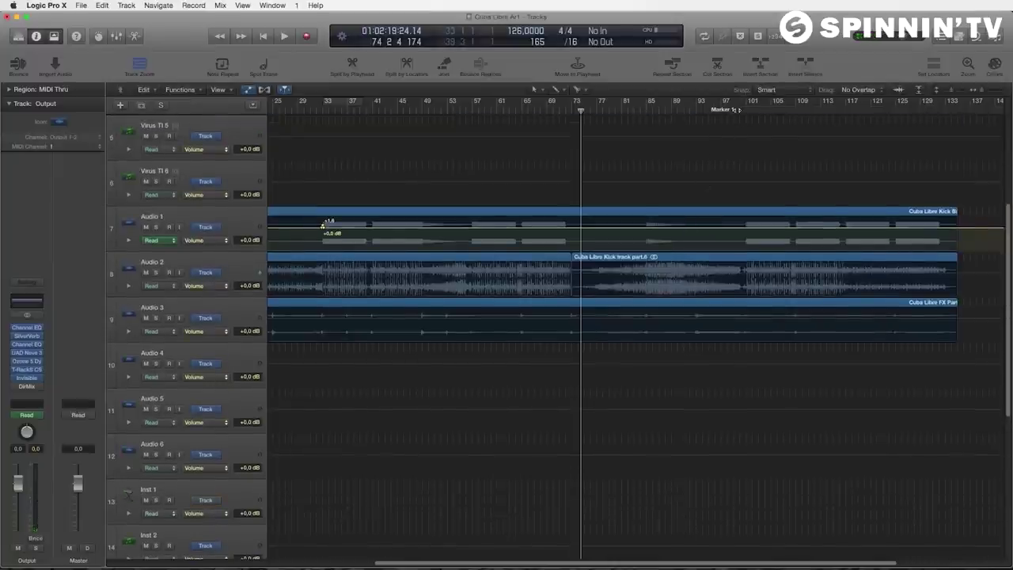
scroll(689, 376, down, 8)
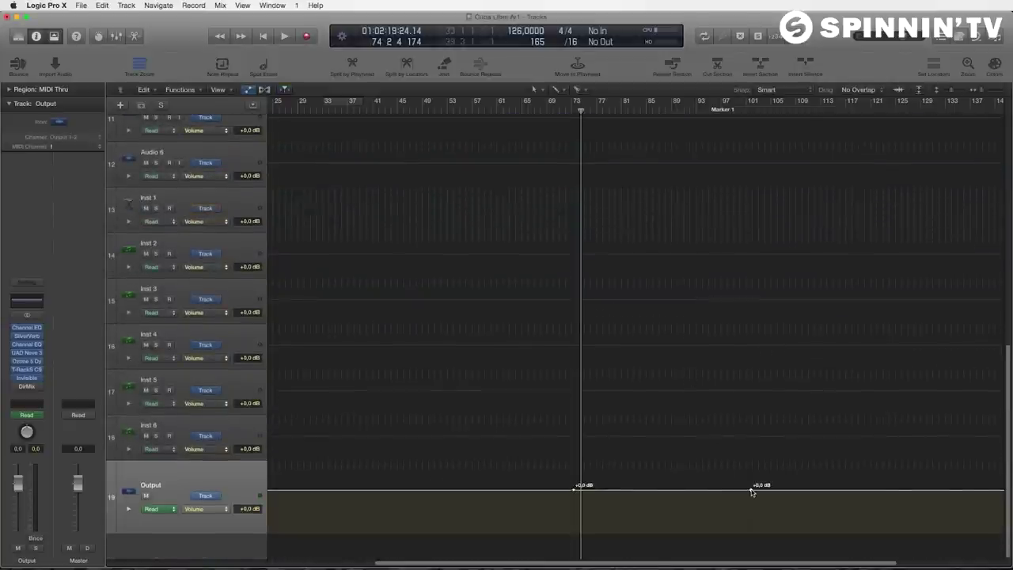
drag(750, 489, 746, 489)
- Lower the Output volume automation to -1.2 dB at about bar 76, sloping to -2.0 dB just before the bar 101 point
key(super+Right)
key(super+Right)
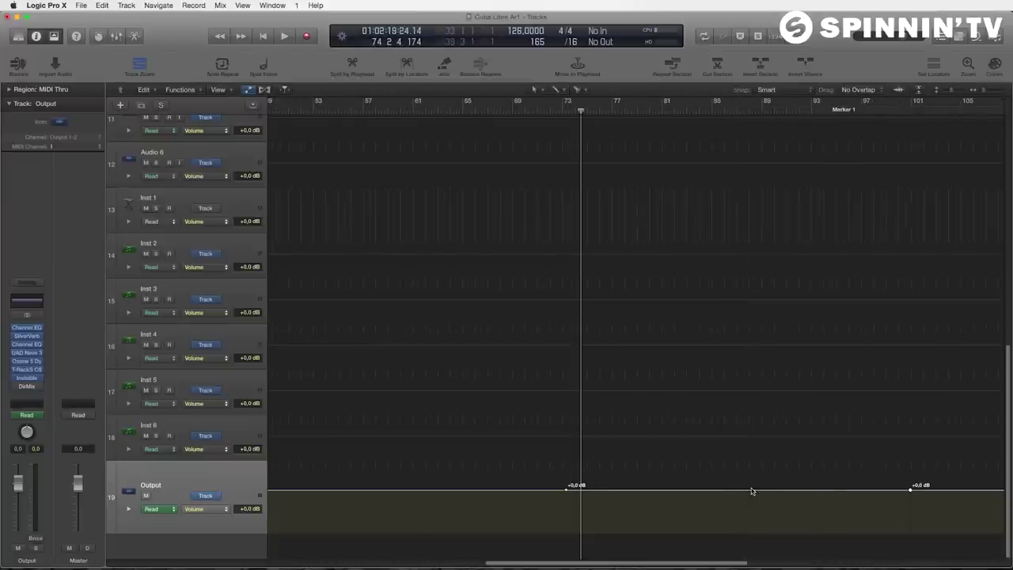
scroll(615, 567, right, 3)
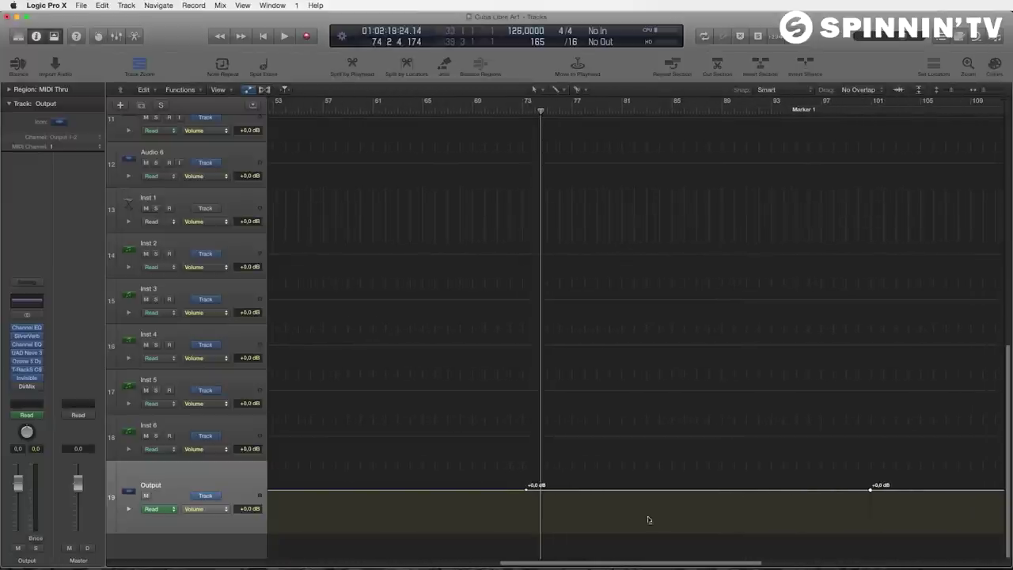
drag(550, 490, 564, 493)
drag(823, 492, 864, 495)
- Play the song from bar 92 to listen to the Output volume automation leading into the drop
click(760, 111)
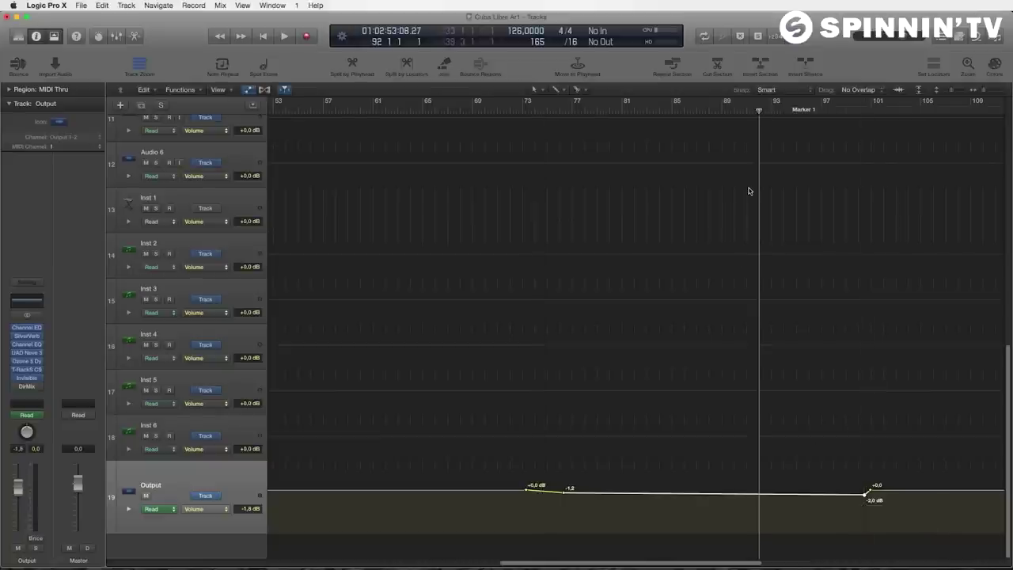
key(space)
key(super+Left)
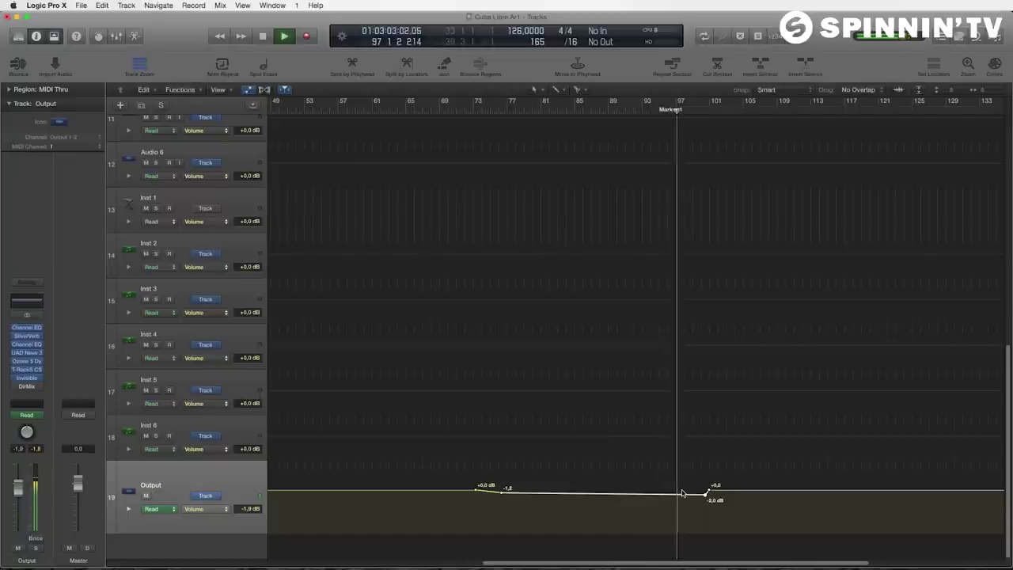
key(super+Right)
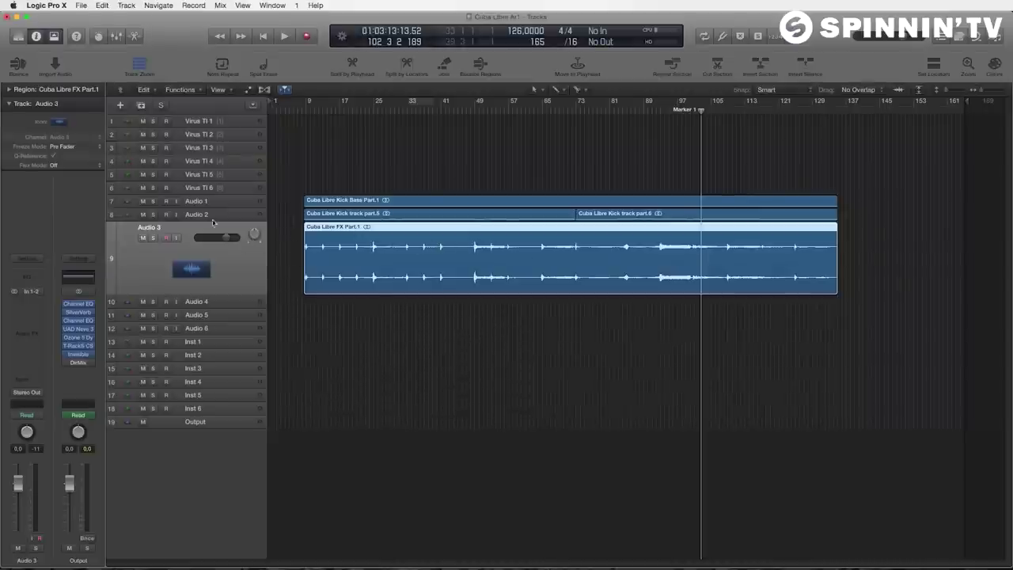
- Select all regions on Audio 1, 2 and 3 and split them at bar 33 and bar 49
click(212, 221)
click(483, 330)
drag(413, 159, 757, 317)
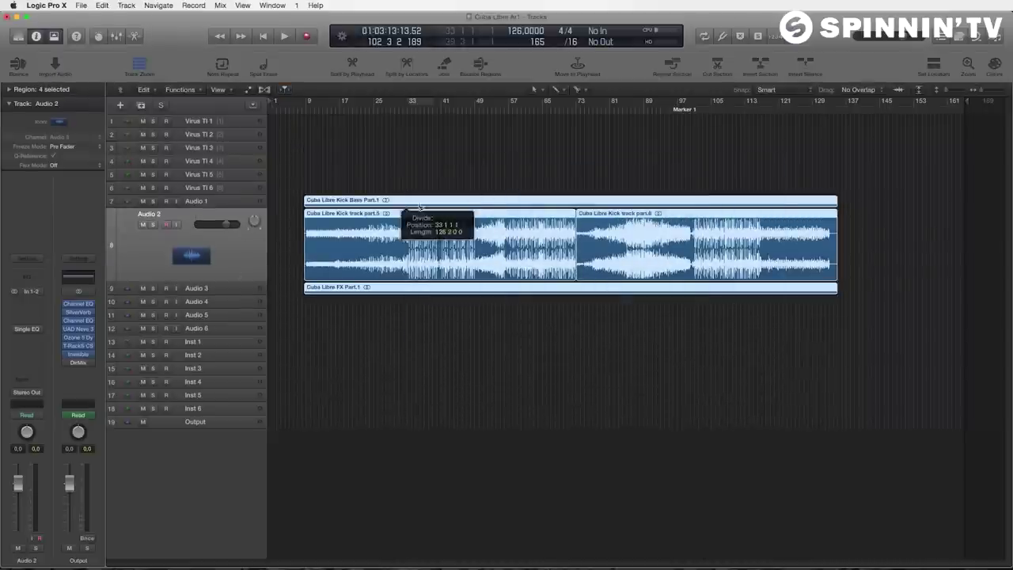
click(420, 206)
click(475, 200)
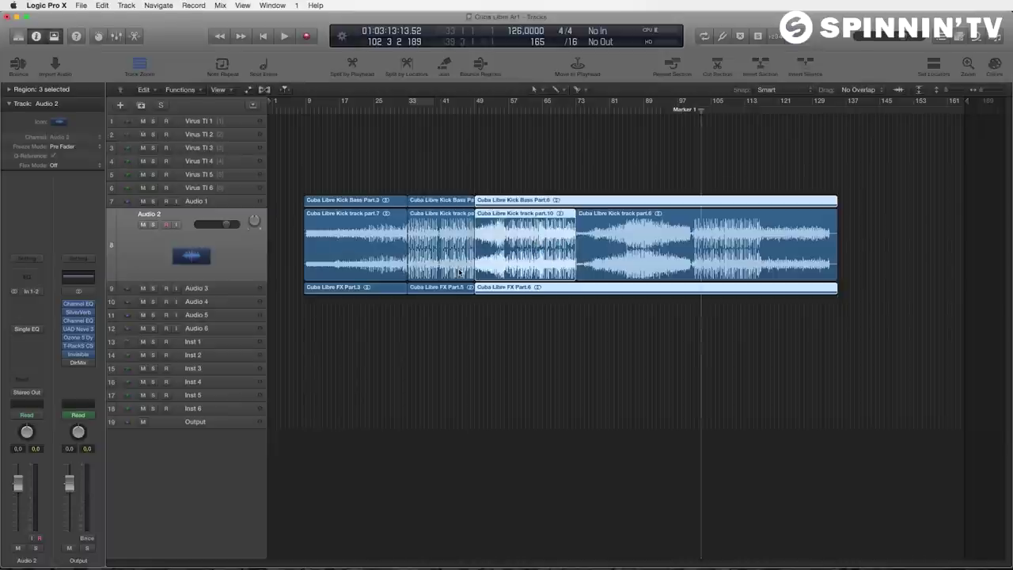